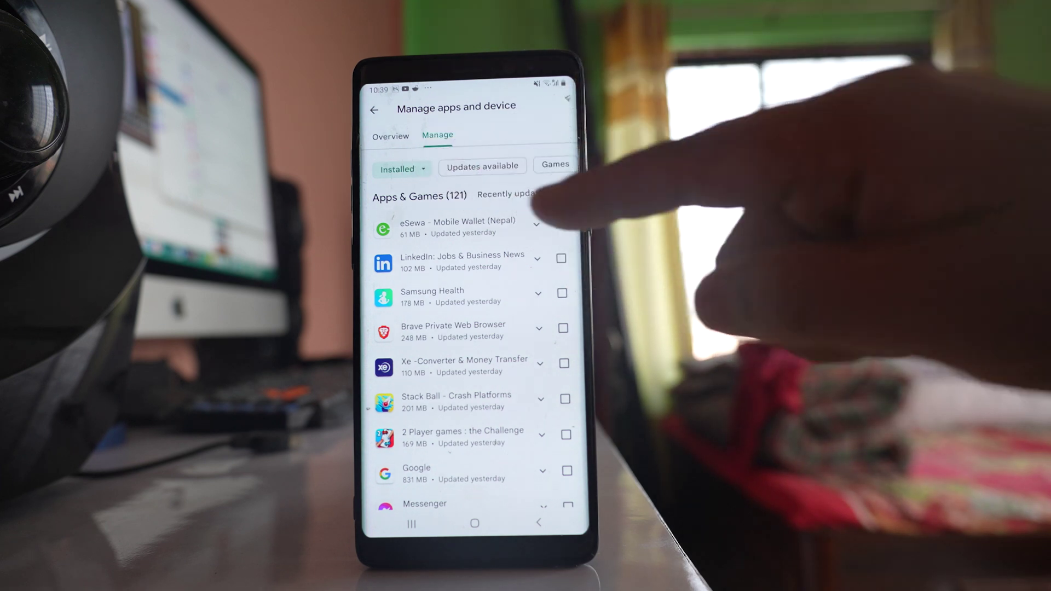
Bring up the sort options for the 121-app Manage list.
left_click(558, 193)
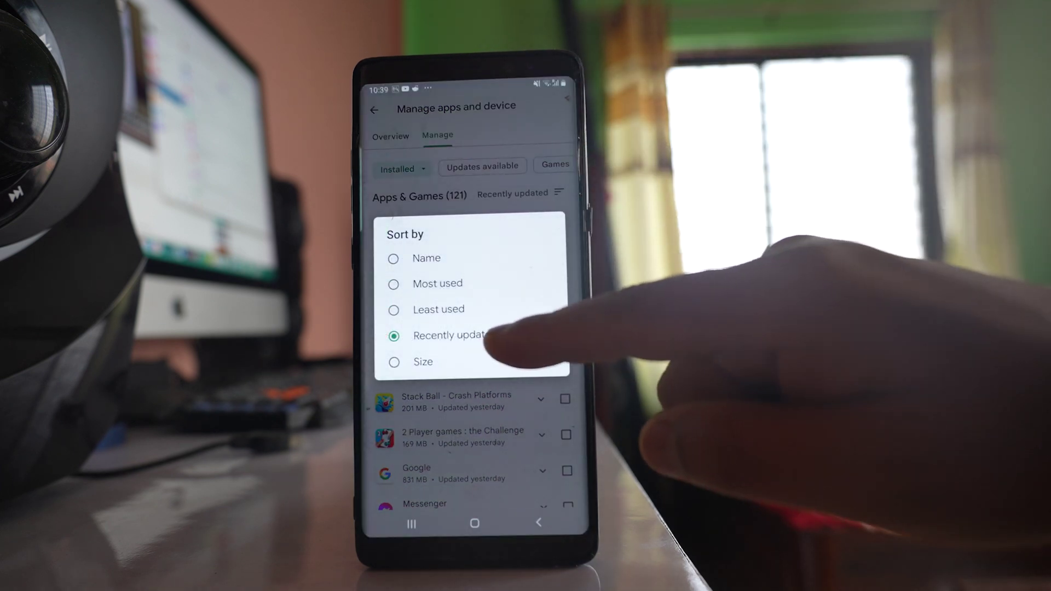
Keep Recently updated sorting, then select and confirm uninstall of eSewa - Mobile Wallet (61 MB).
left_click(494, 335)
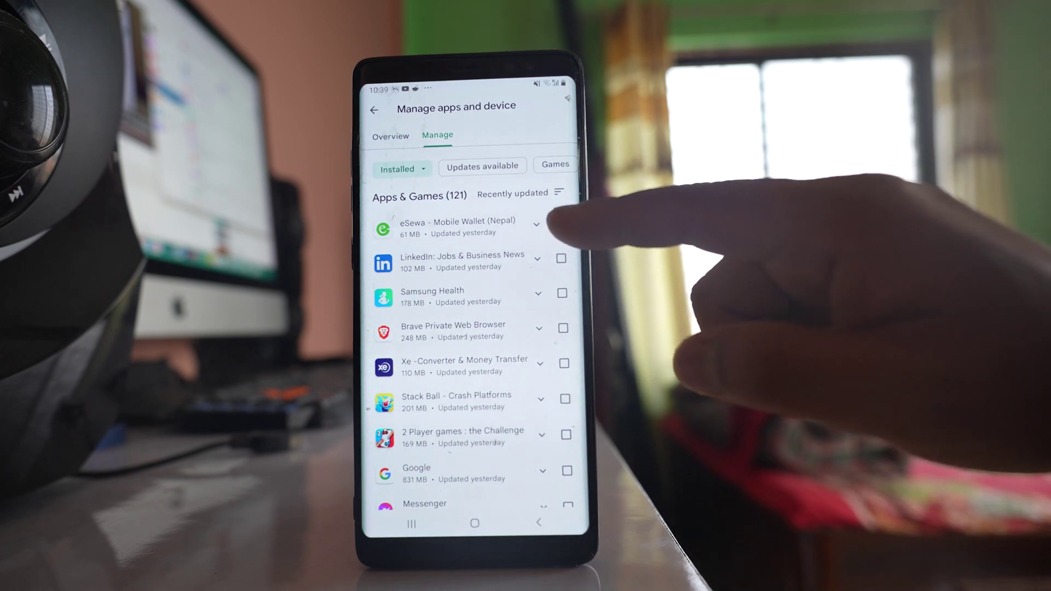
left_click(559, 223)
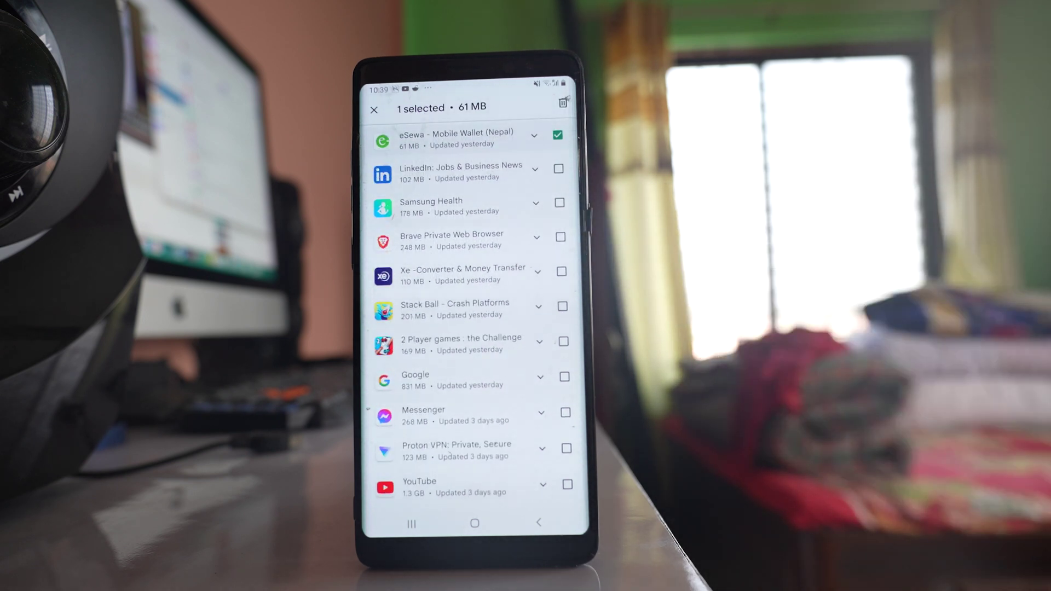
left_click(564, 103)
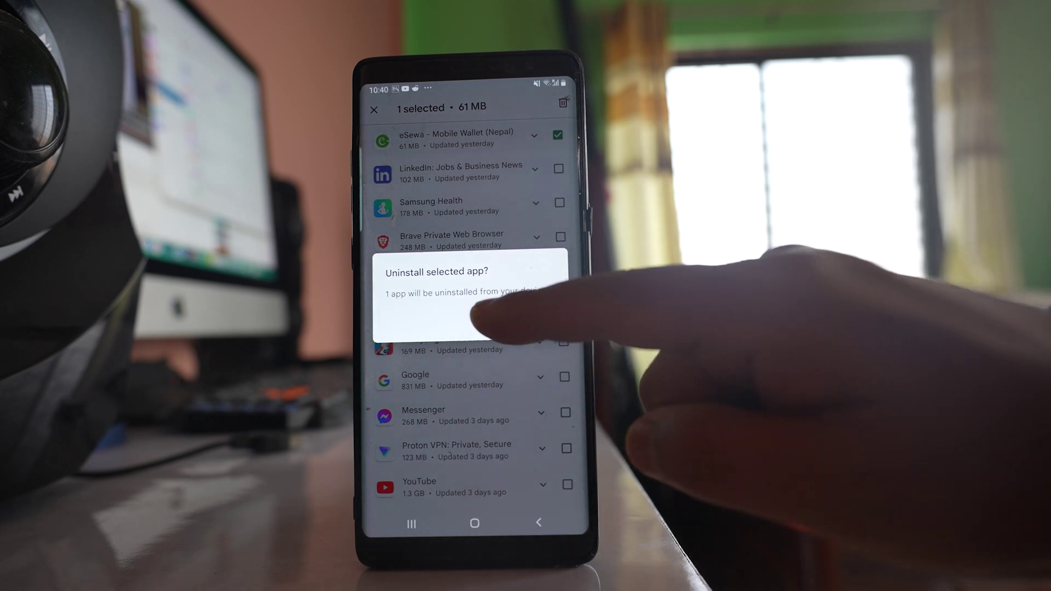
left_click(493, 318)
left_click(411, 523)
Close recent apps, then reach Call Santa's App info page via Settings > Apps.
left_click(472, 429)
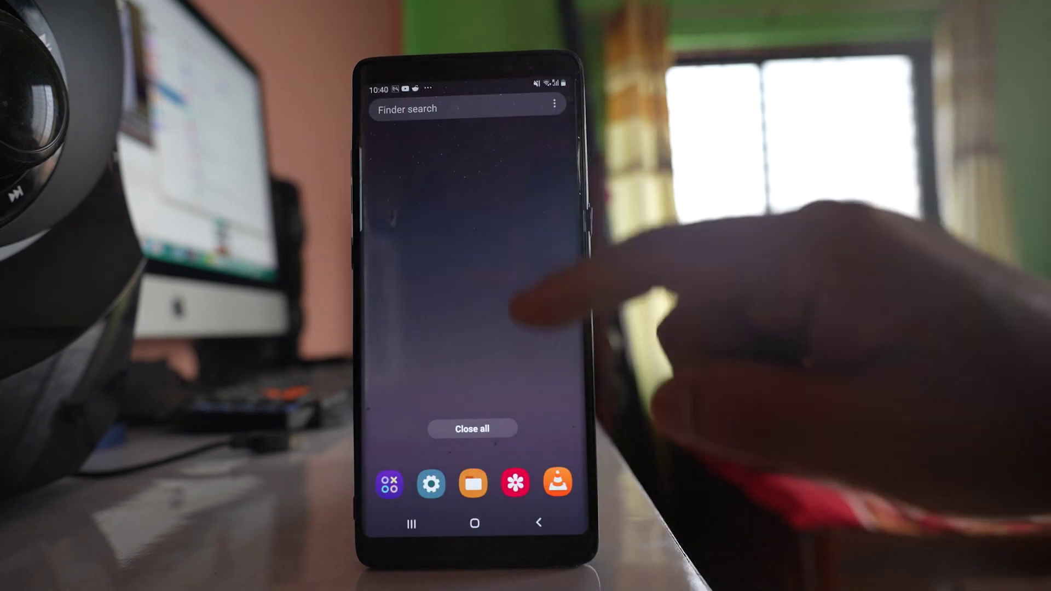
left_click(448, 483)
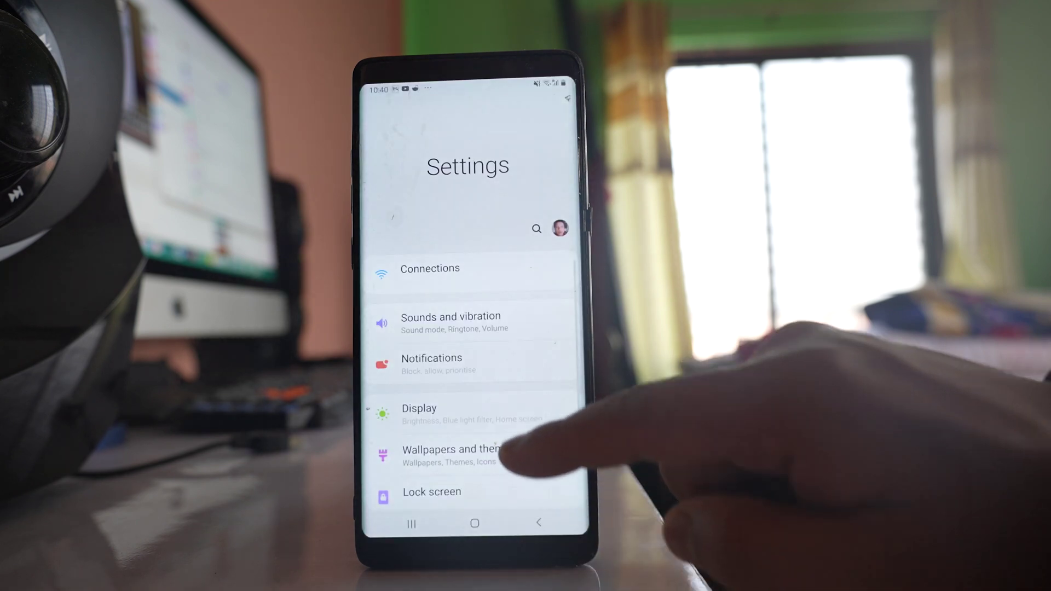
scroll(472, 329, "down", 3)
scroll(472, 329, "down", 3)
scroll(472, 329, "down", 1)
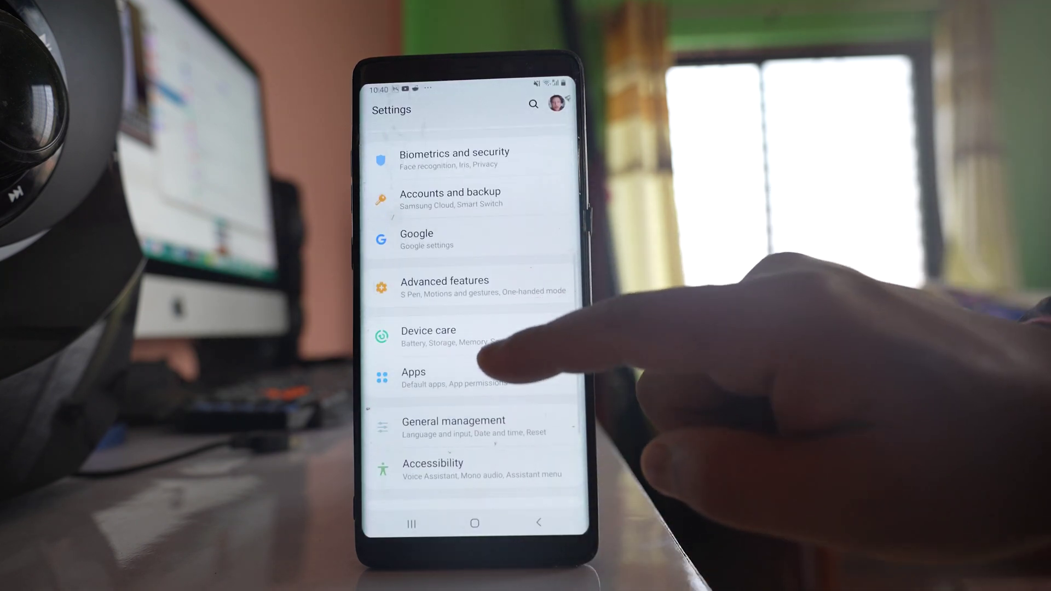
left_click(428, 372)
scroll(472, 329, "down", 2)
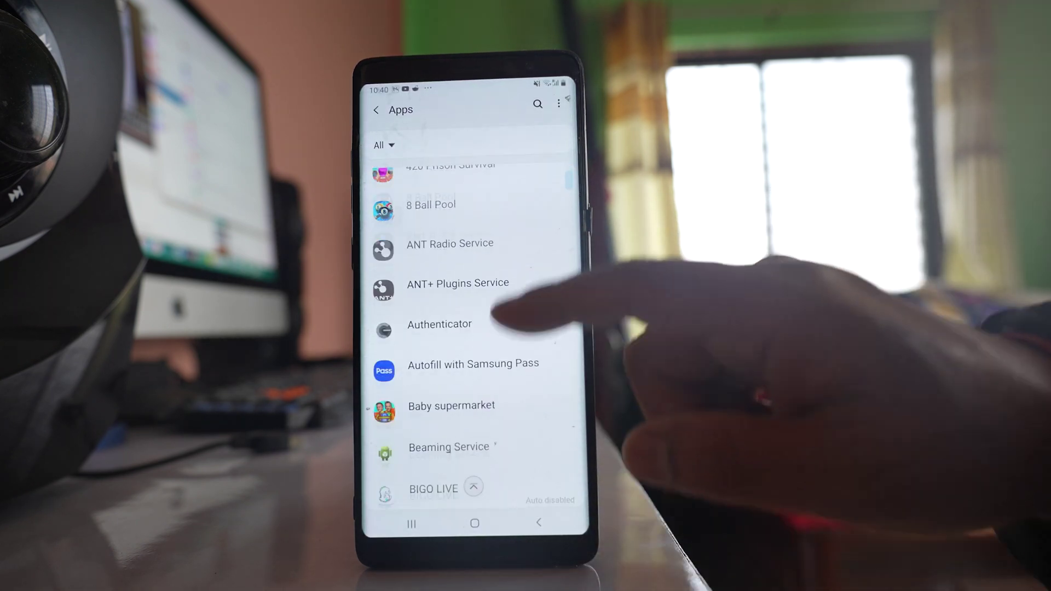
scroll(472, 328, "down", 5)
scroll(472, 329, "down", 2)
scroll(473, 328, "down", 2)
scroll(472, 329, "down", 2)
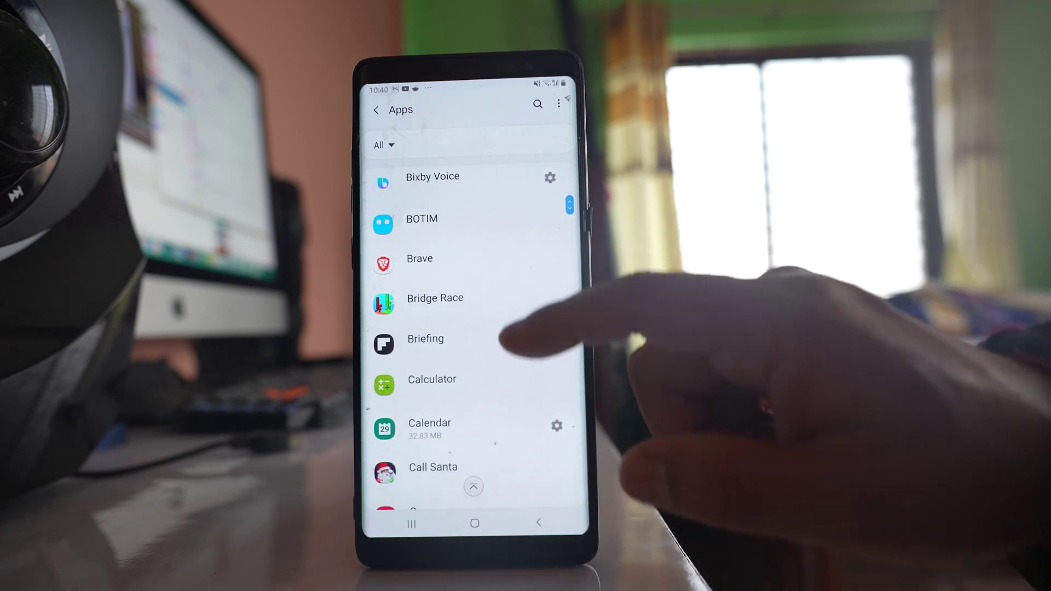
scroll(472, 346, "down", 3)
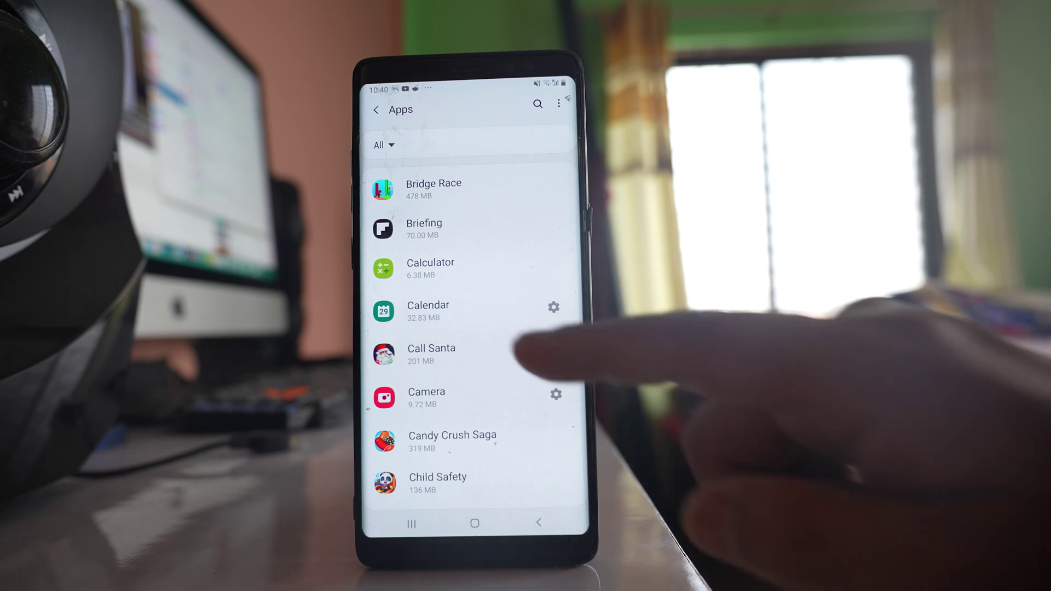
left_click(431, 349)
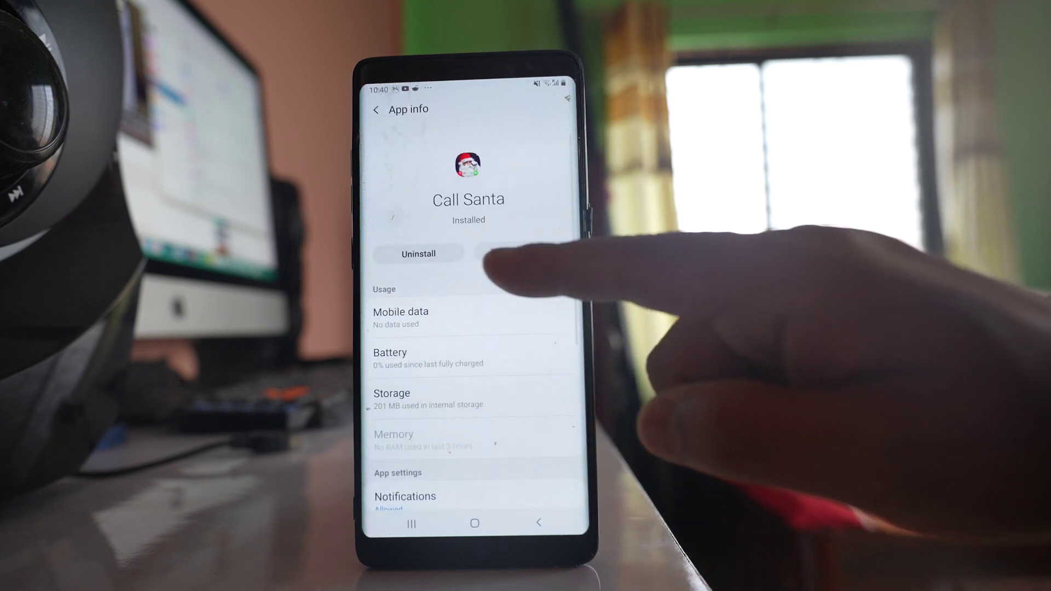